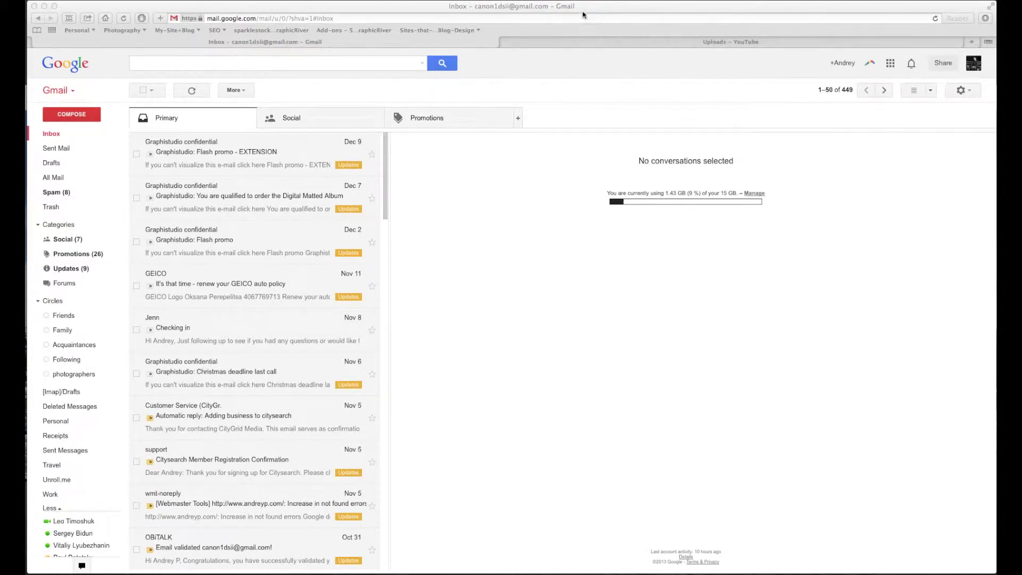
scroll(76, 365, "down", 2)
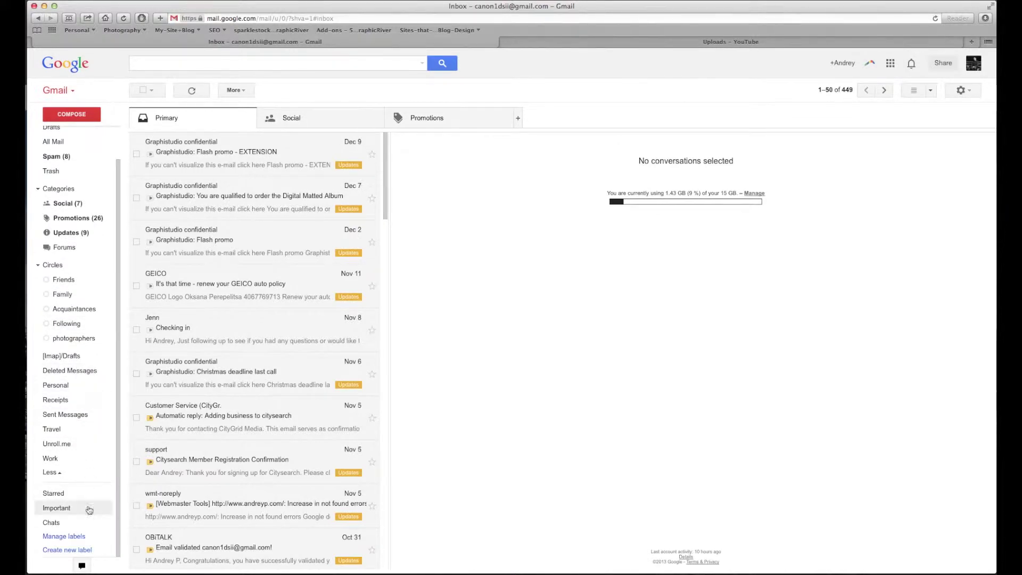
Step: In label settings, exclude Important and All Mail from IMAP
left_click(64, 536)
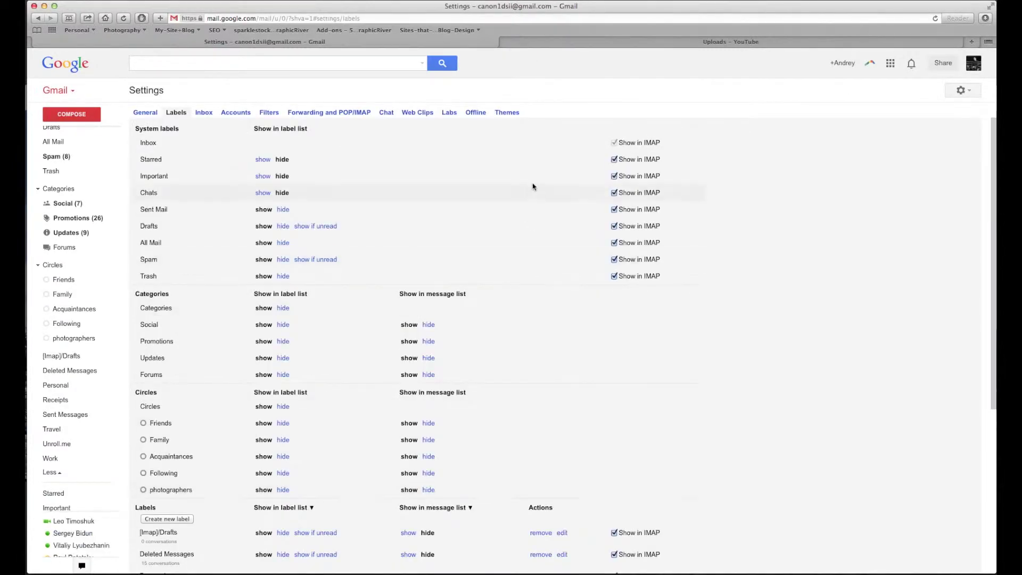
scroll(495, 233, "down", 3)
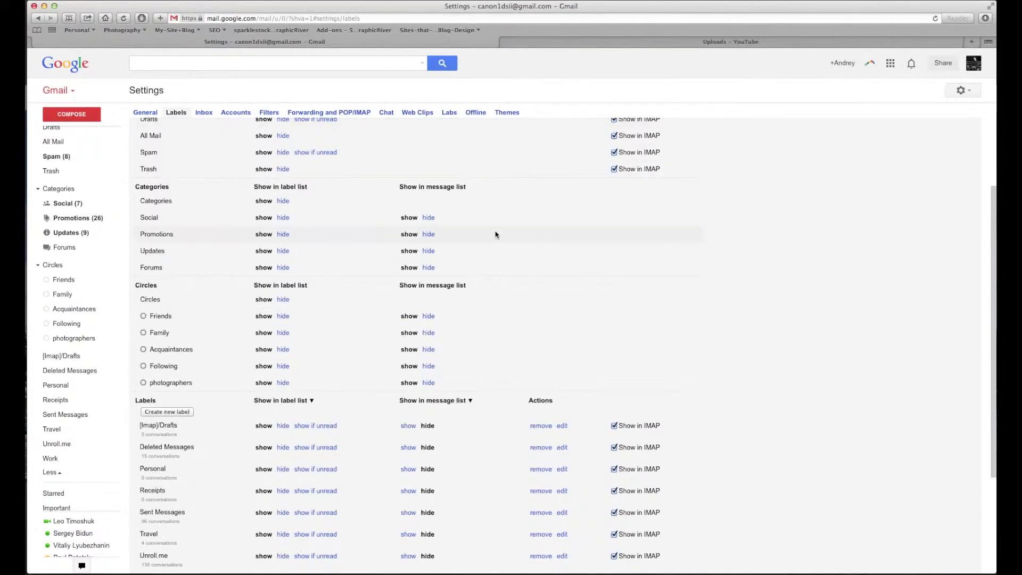
scroll(495, 233, "down", 1)
scroll(488, 272, "down", 3)
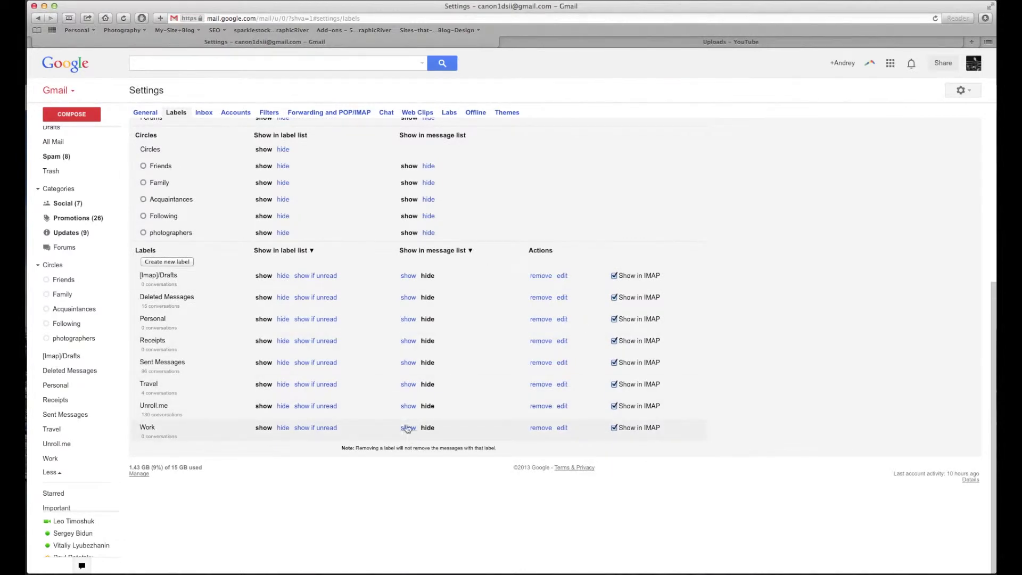
scroll(428, 329, "up", 7)
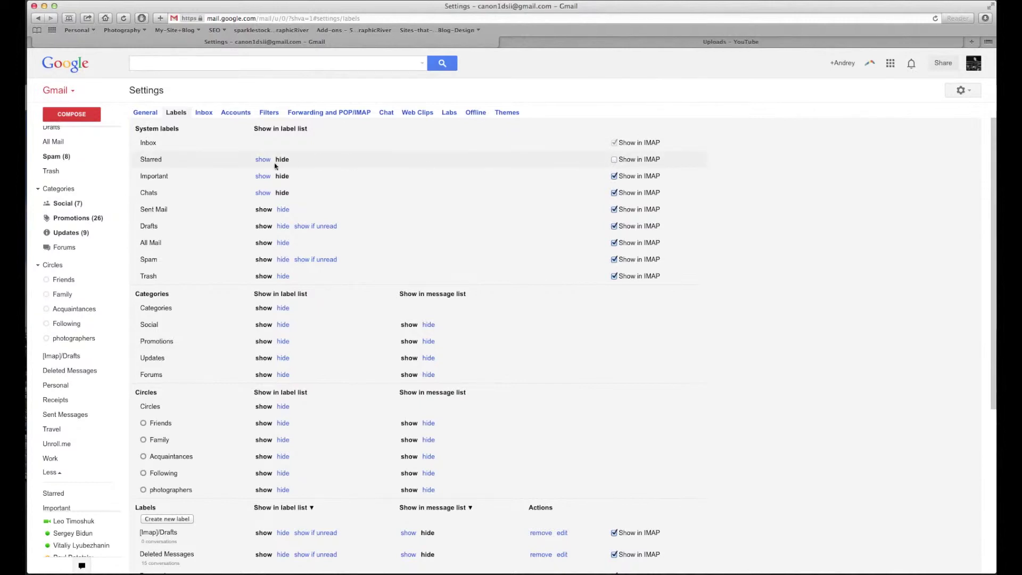
left_click(614, 177)
left_click(614, 243)
Step: Hide Categories from the label list and Social, Promotions, Updates, Forums from messages
left_click(283, 308)
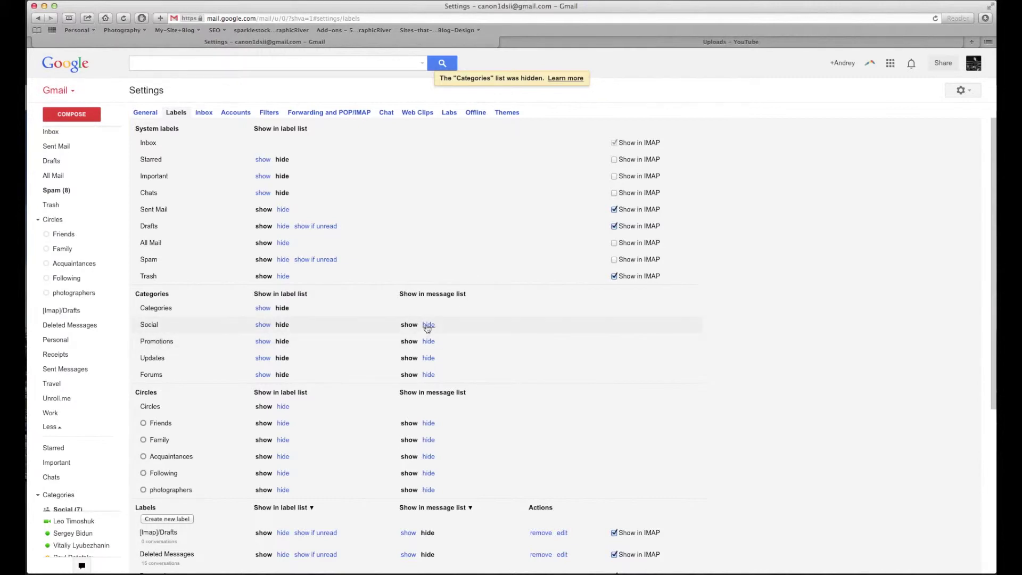
left_click(429, 325)
left_click(428, 341)
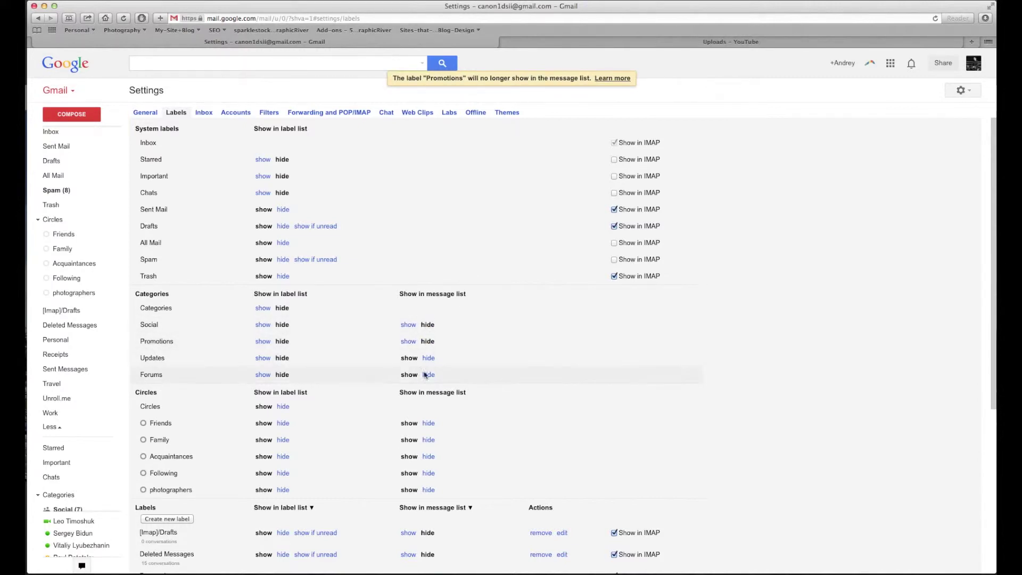
left_click(429, 358)
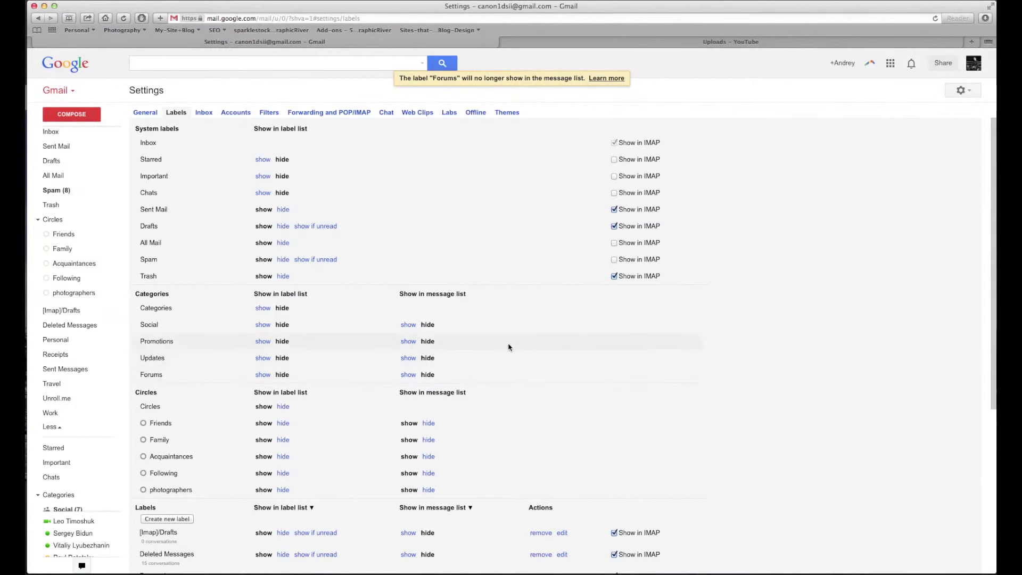
scroll(508, 347, "down", 1)
scroll(509, 348, "down", 2)
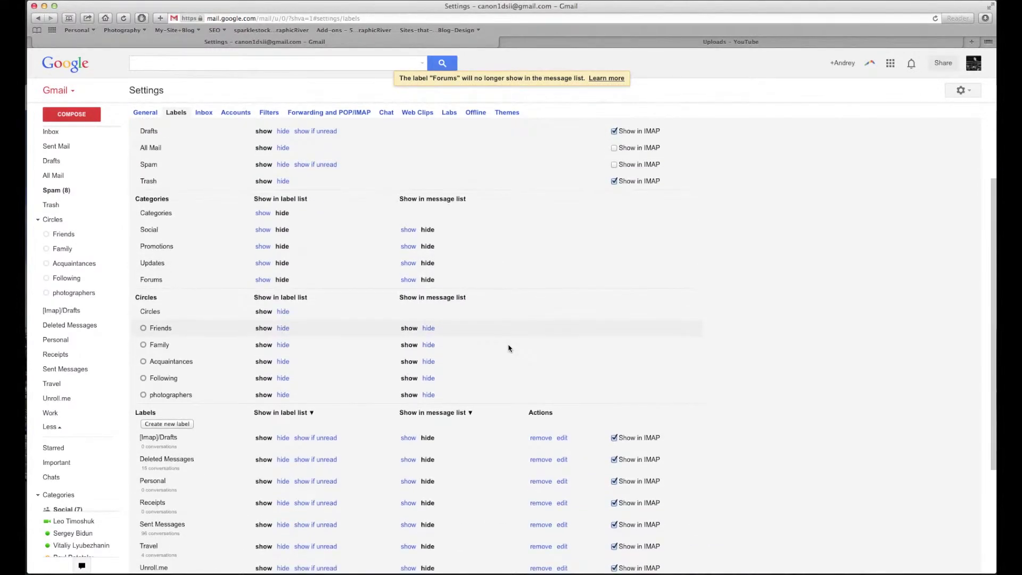
Step: Hide Circles from the label list and Friends, Family, Acquaintances, Following, photographers from messages
left_click(283, 311)
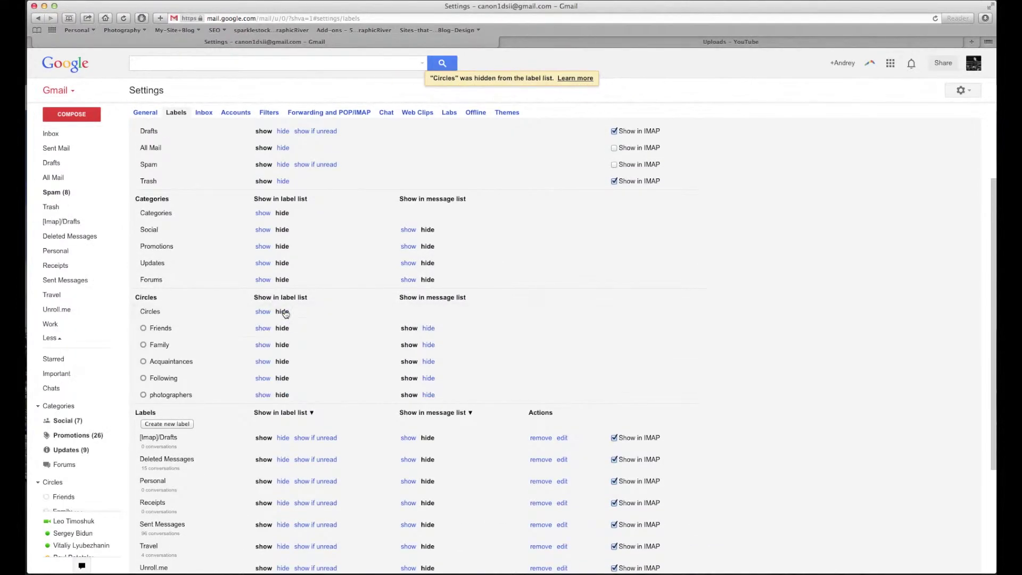
left_click(428, 328)
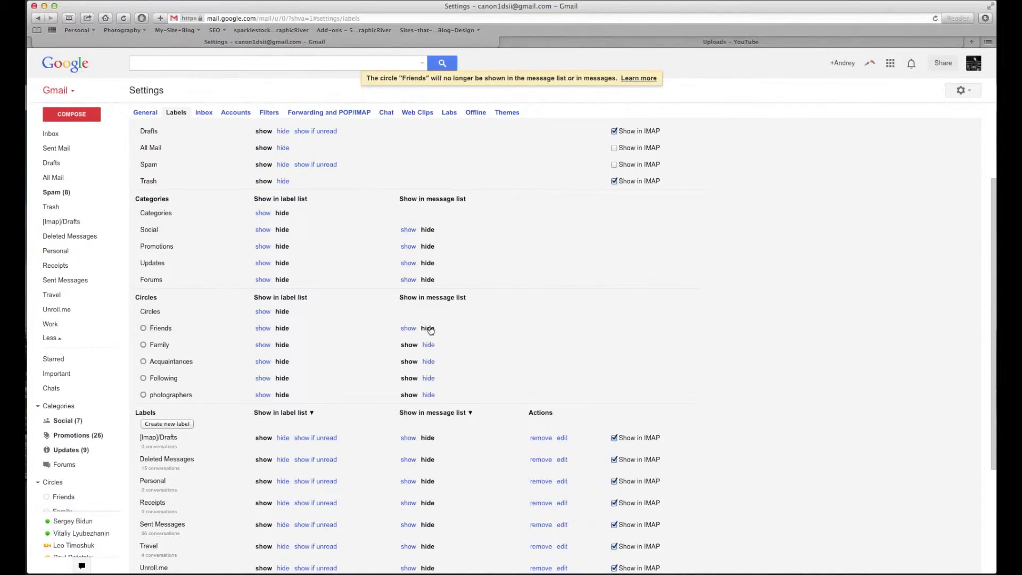
left_click(428, 345)
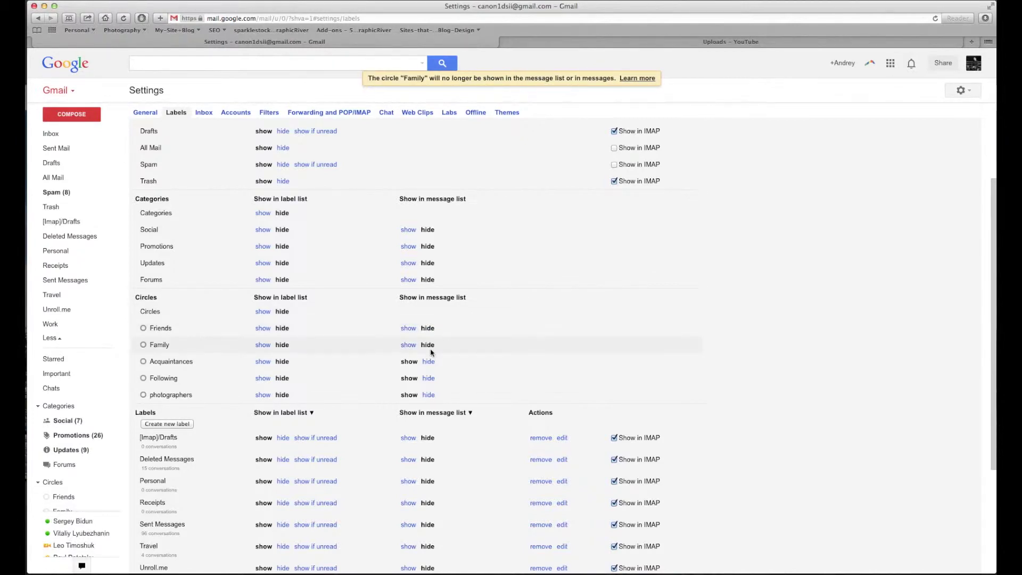
left_click(428, 378)
left_click(429, 394)
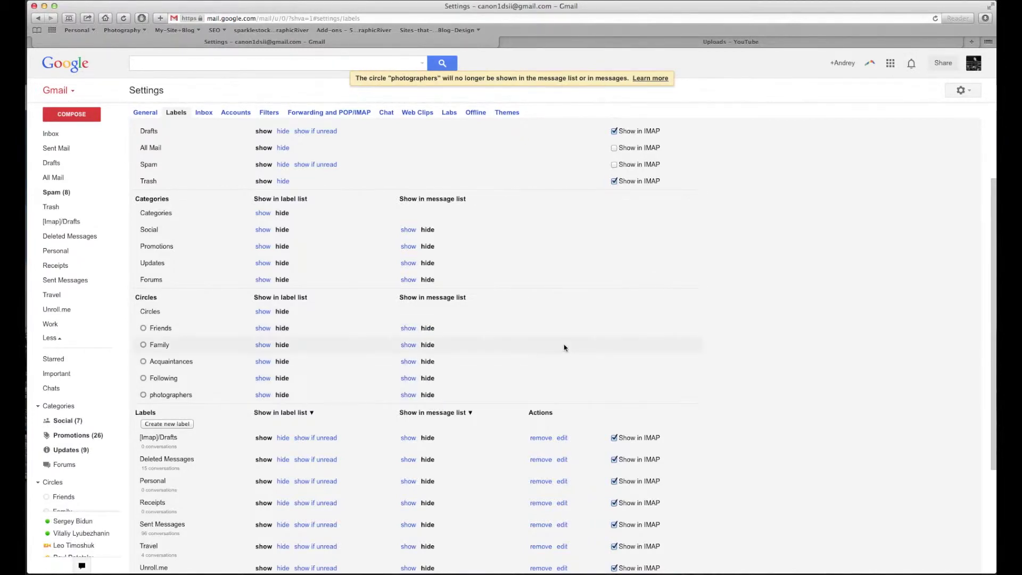
scroll(564, 348, "down", 3)
scroll(564, 347, "down", 2)
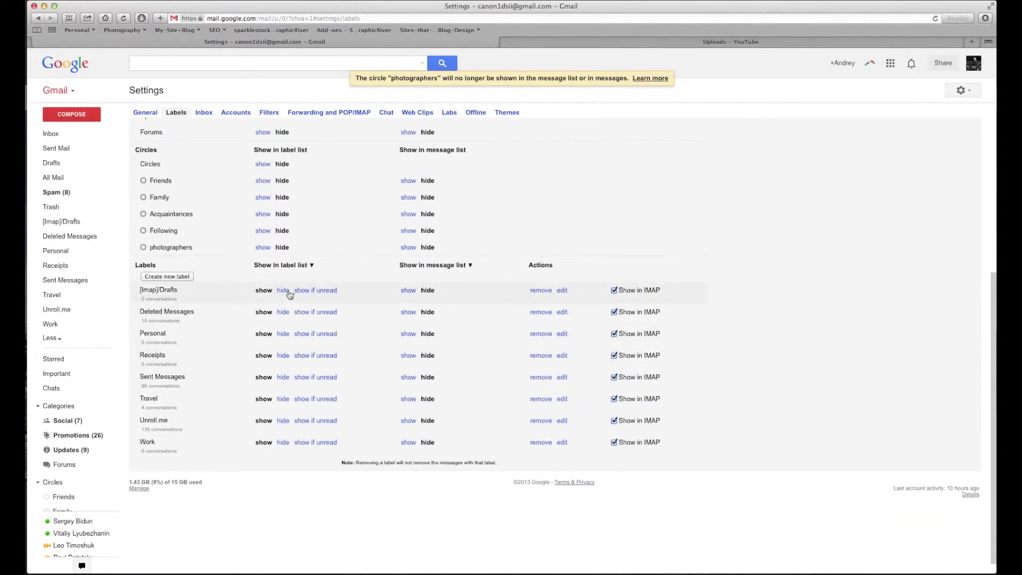
Step: Exclude [Imap]/Drafts, Deleted Messages, Personal, Sent Messages, Travel and Work from IMAP
left_click(614, 290)
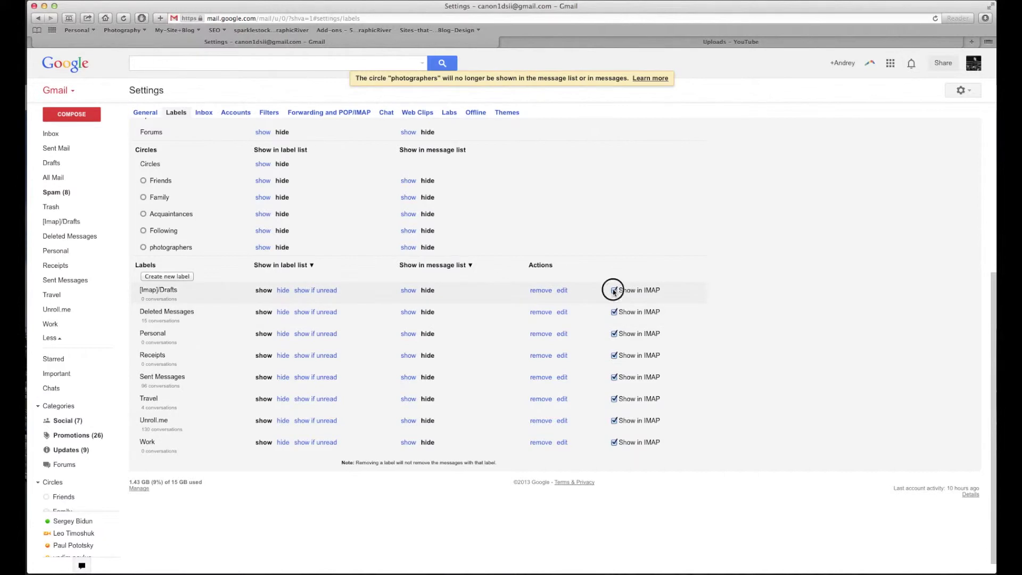
left_click(614, 313)
left_click(614, 334)
left_click(615, 377)
left_click(613, 398)
left_click(614, 442)
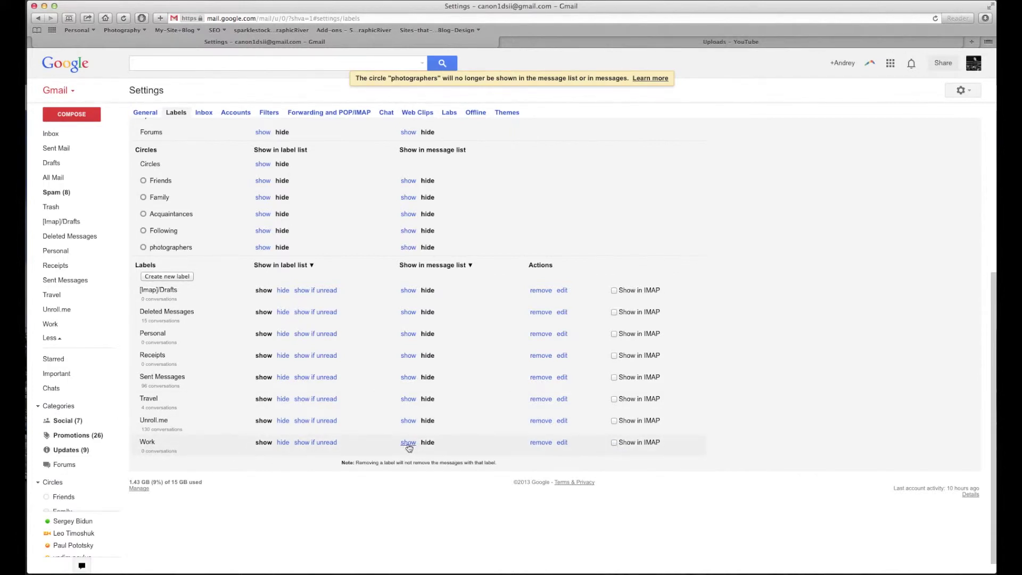
Step: Hide Work, Unroll.me, Travel, Receipts, Personal, Deleted Messages and [Imap]/Drafts from the label list
left_click(284, 442)
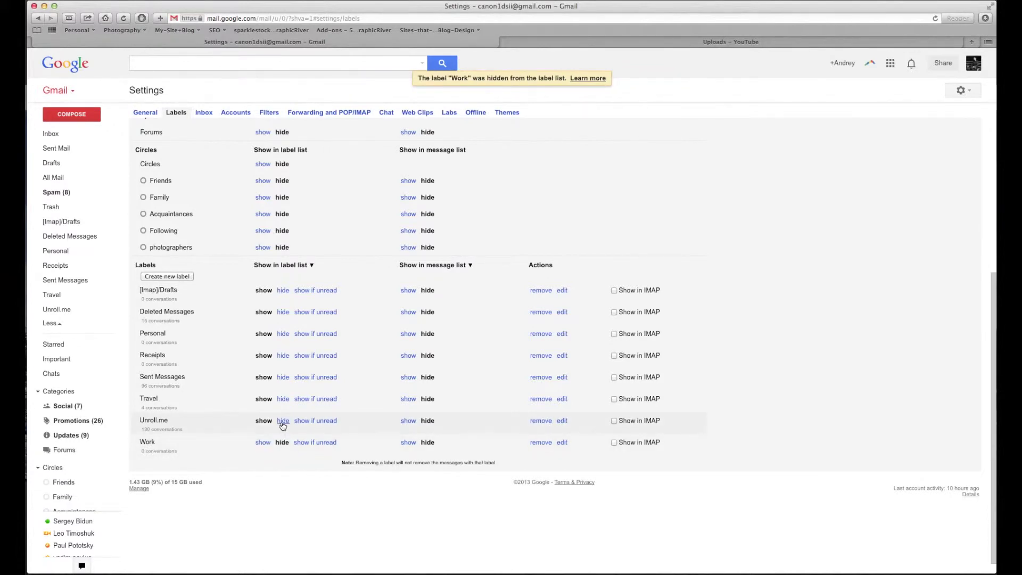
left_click(282, 422)
left_click(282, 400)
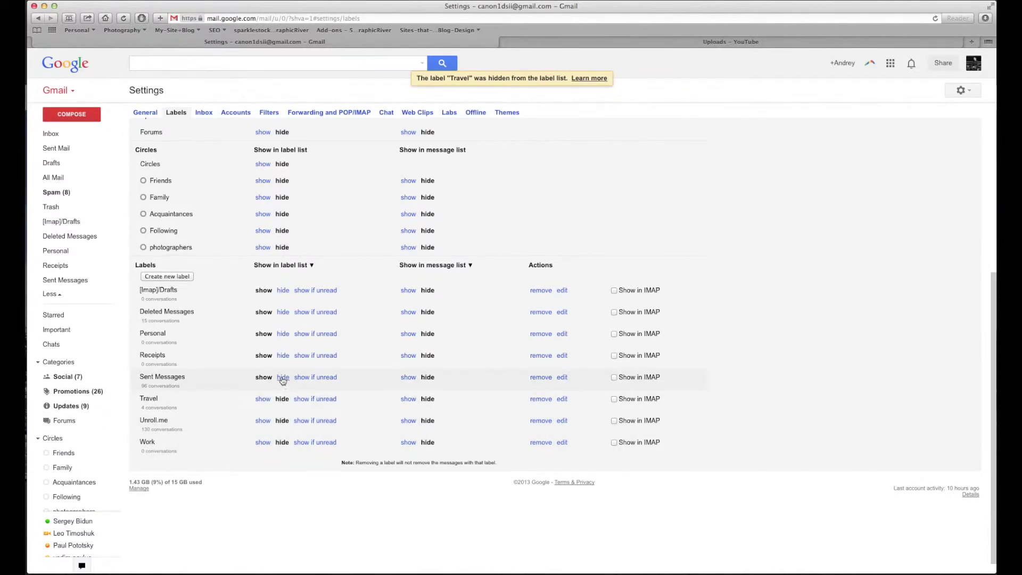
left_click(282, 356)
left_click(282, 335)
left_click(282, 312)
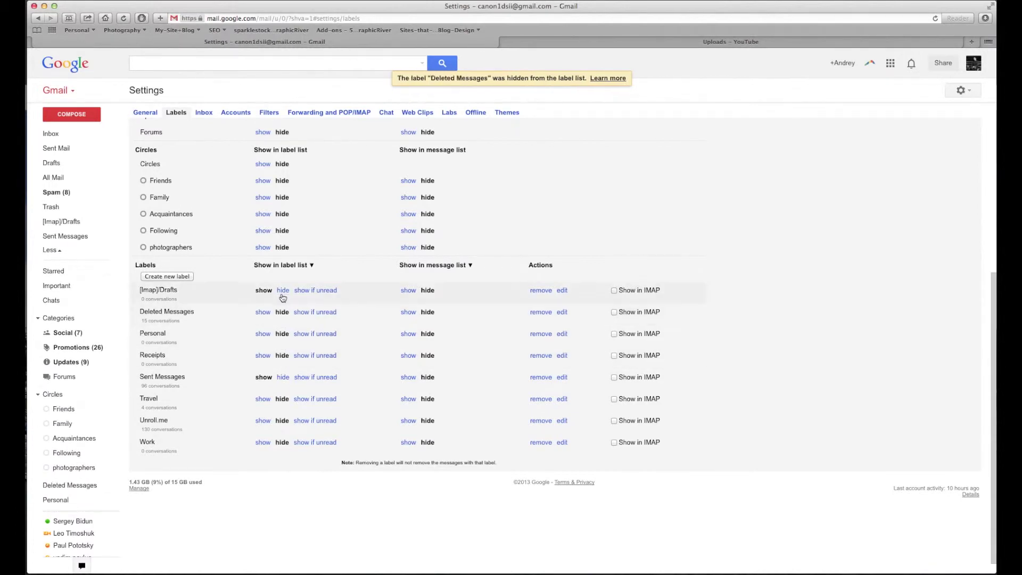
left_click(283, 290)
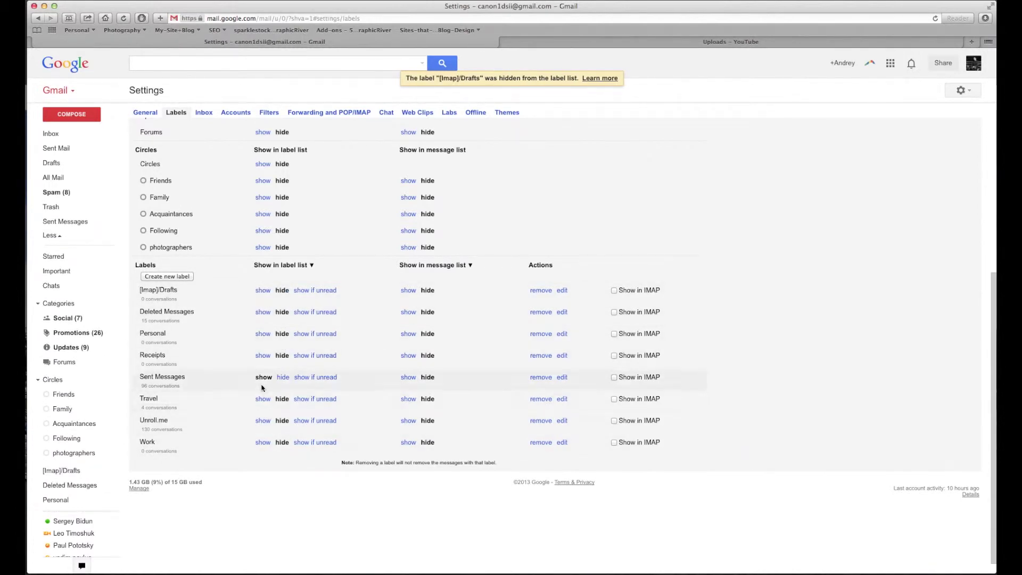
scroll(369, 361, "up", 3)
scroll(369, 361, "up", 4)
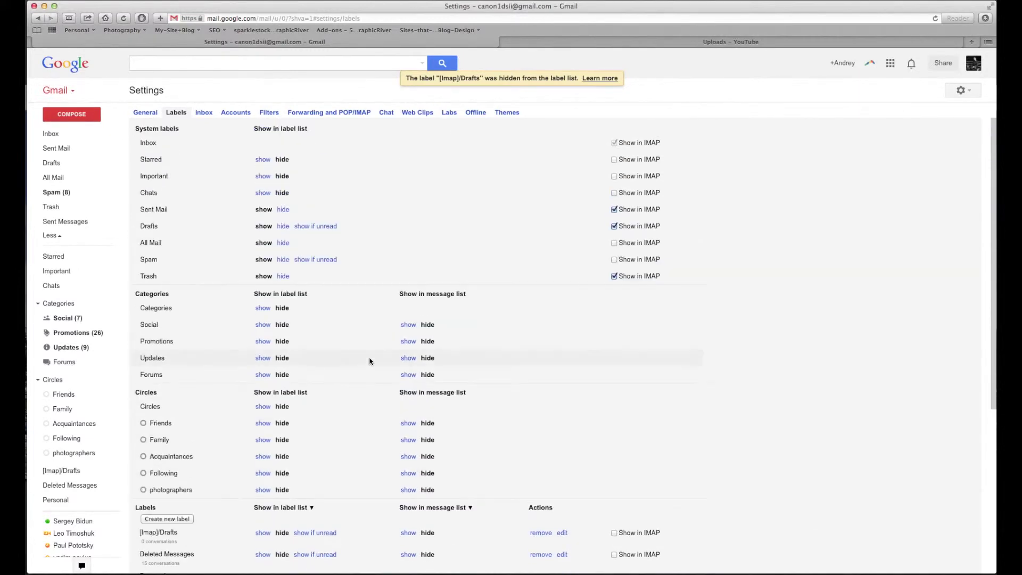
scroll(263, 259, "down", 5)
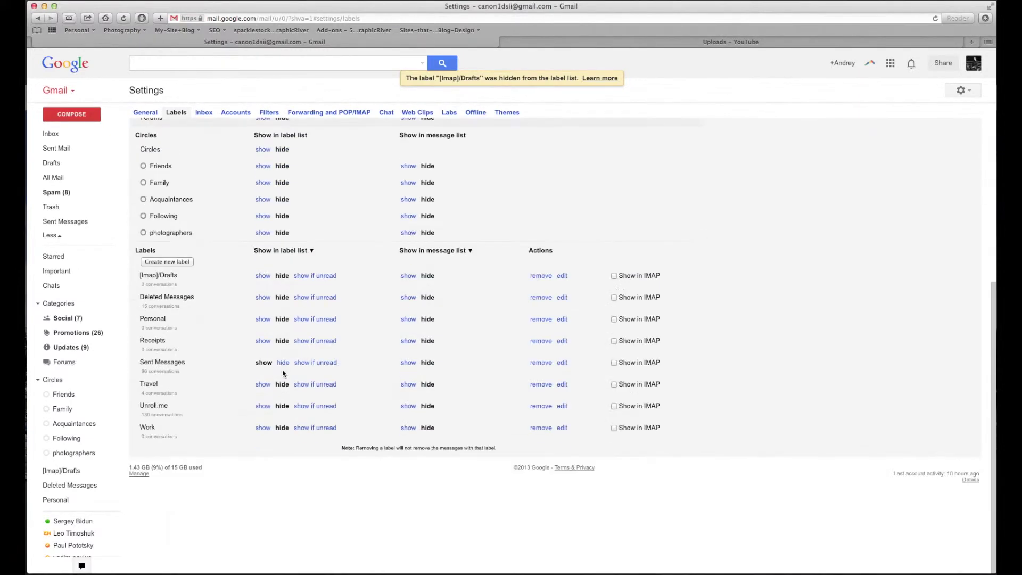
Step: Hide the Sent Messages label from the label list and return to the inbox
left_click(284, 361)
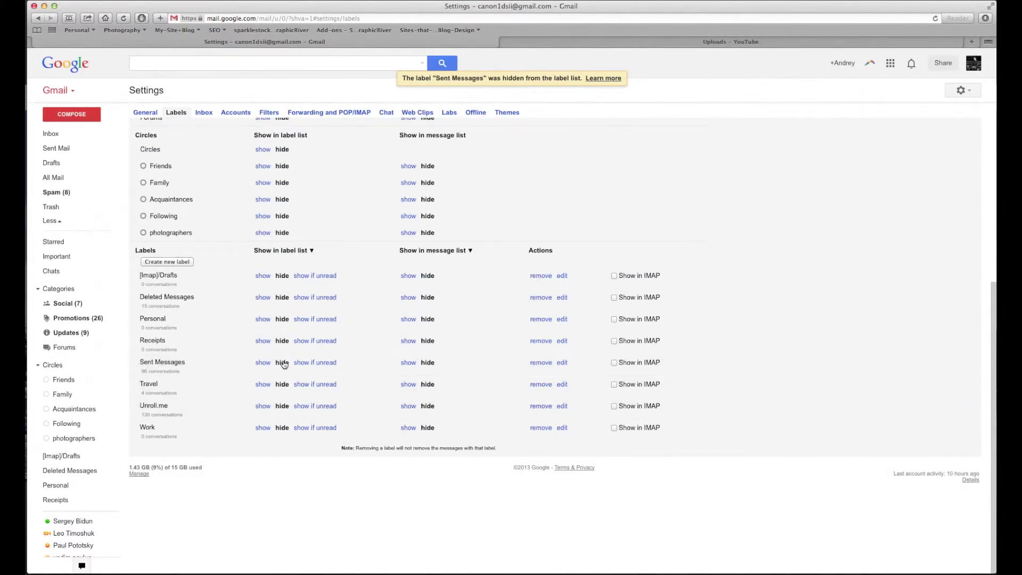
scroll(332, 387, "up", 5)
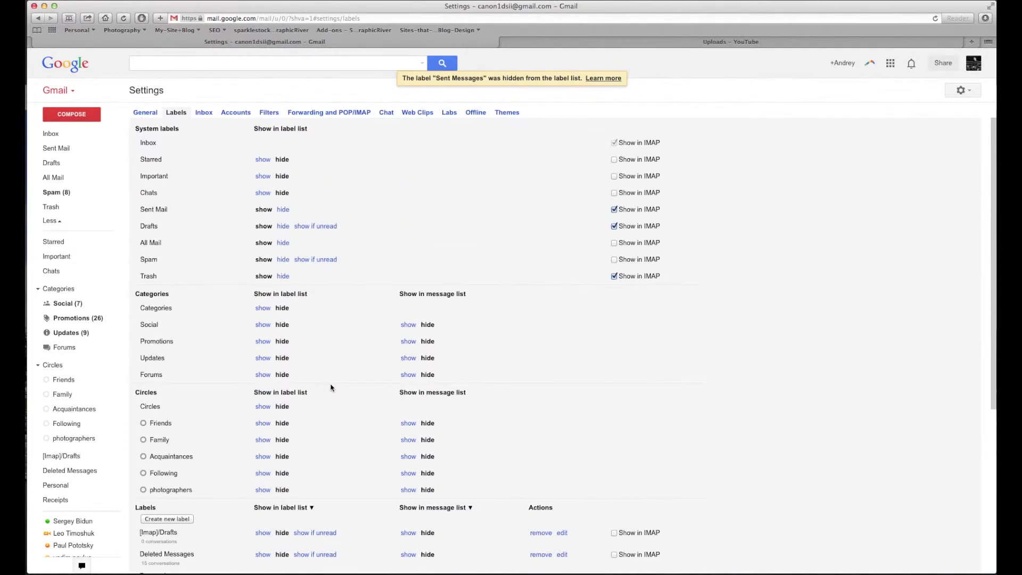
left_click(50, 134)
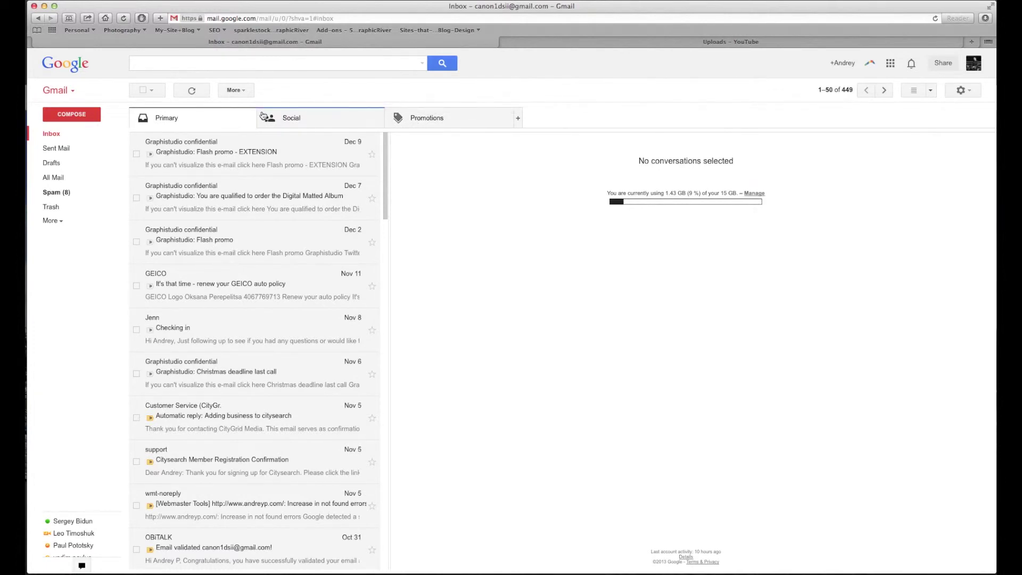
left_click(518, 120)
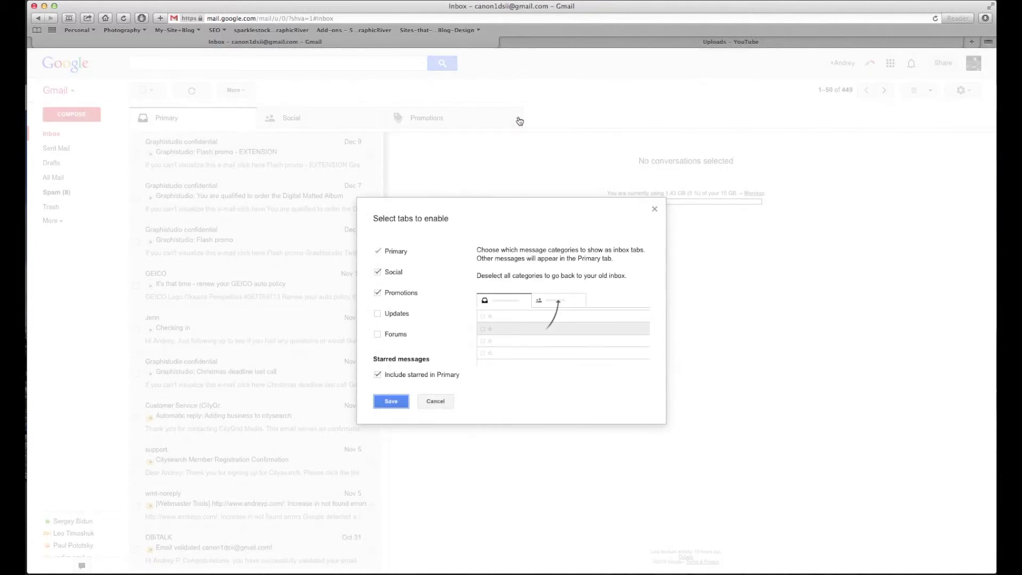
Step: Disable the Promotions and Social inbox tabs and save the change
left_click(376, 294)
left_click(378, 272)
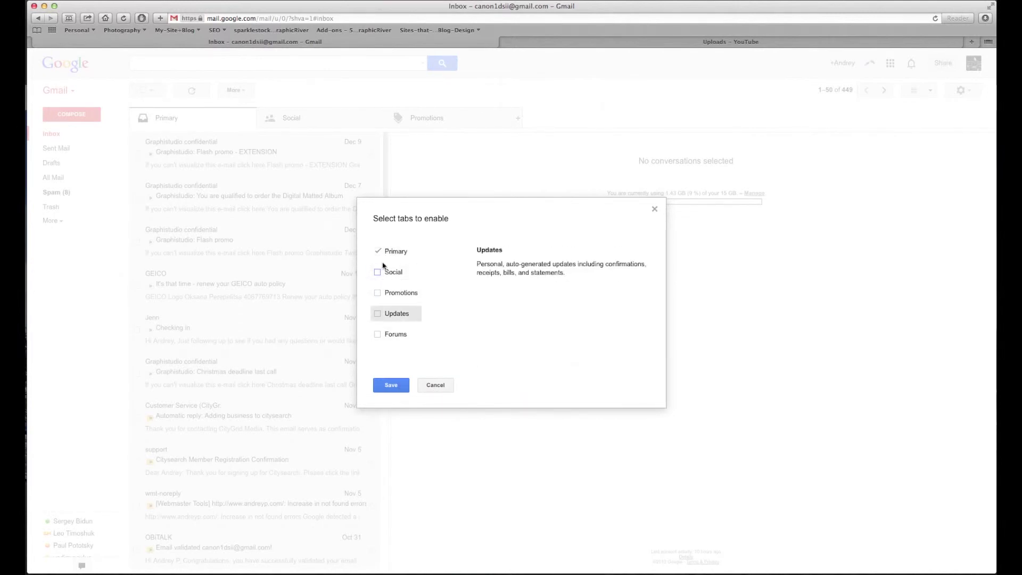
left_click(390, 386)
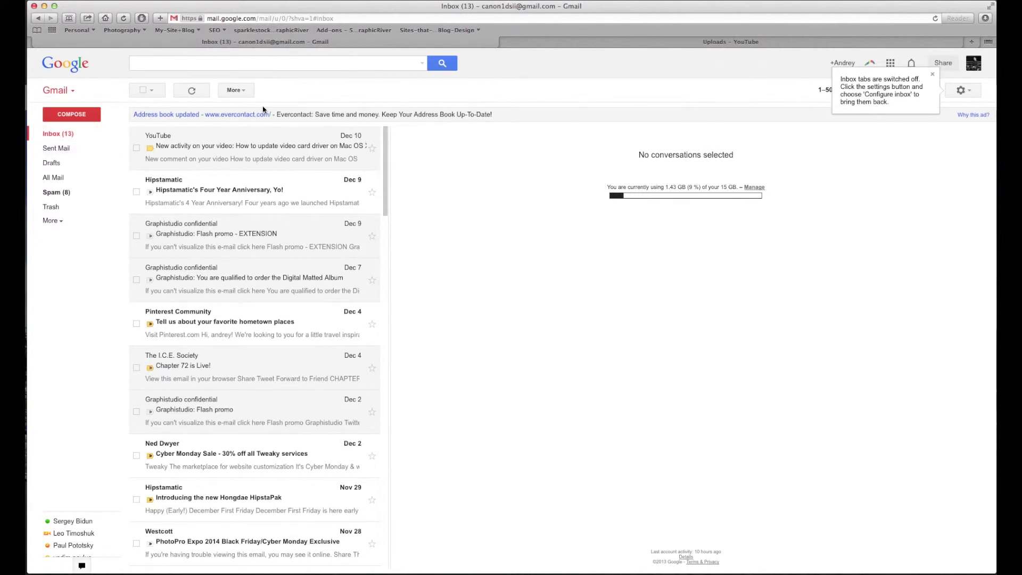
scroll(385, 195, "down", 3)
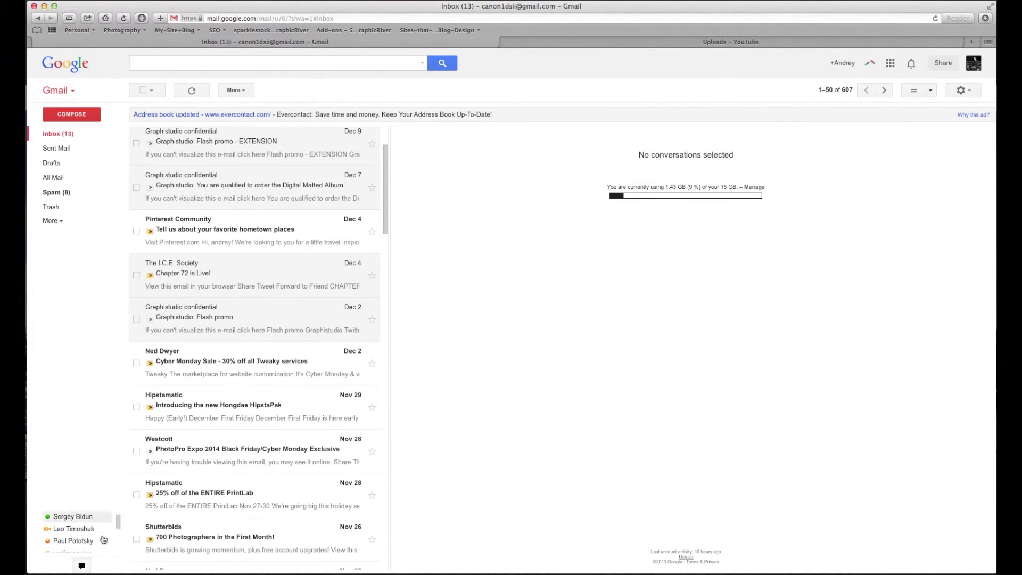
Step: Enlarge the chat contact list, then shrink it to the bottom of the sidebar
left_click_drag(78, 515, 90, 257)
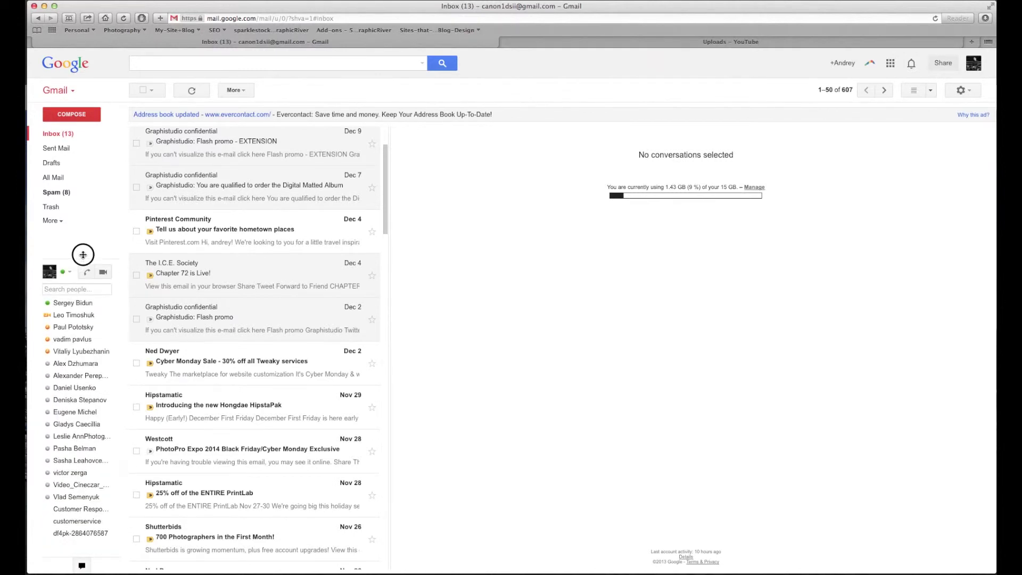
left_click_drag(88, 250, 88, 140)
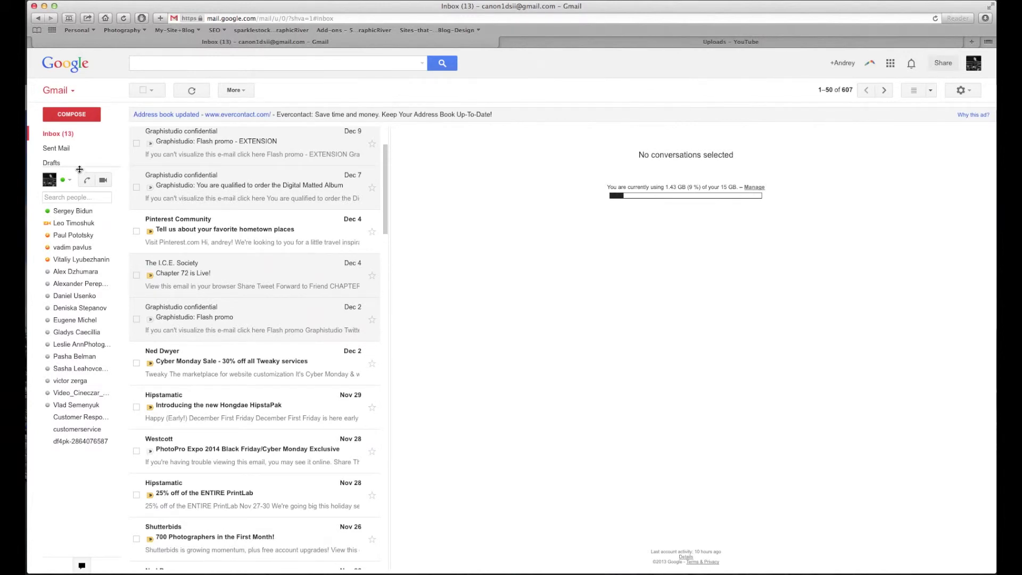
left_click_drag(79, 168, 81, 515)
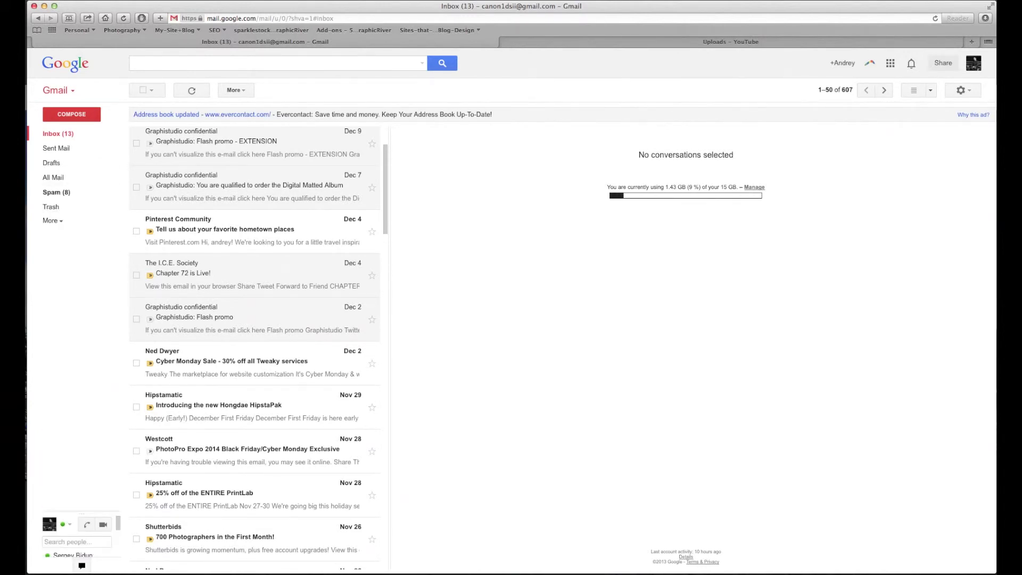